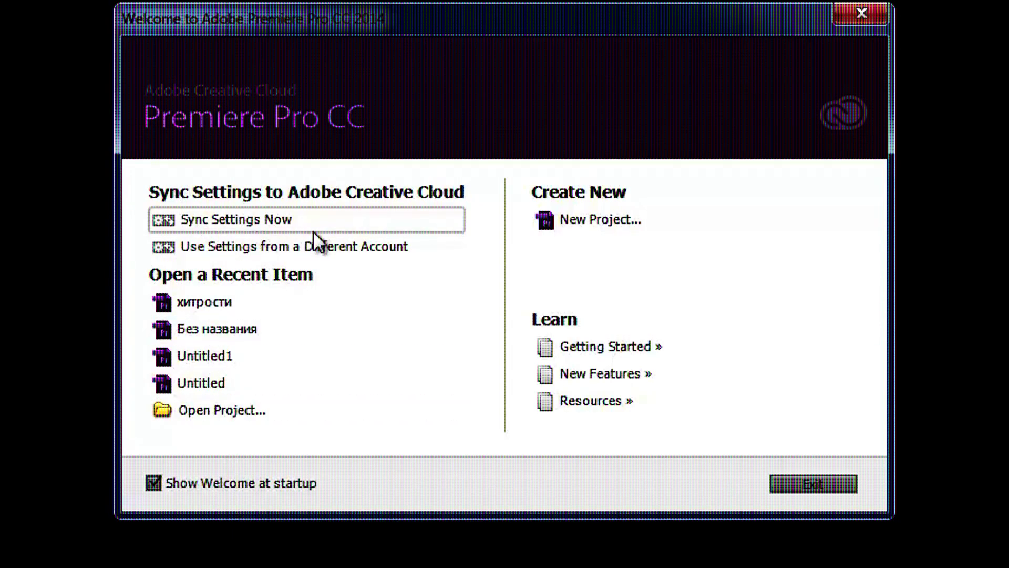
Start the Creative Cloud settings-sync sign-in, then cancel it.
click(273, 221)
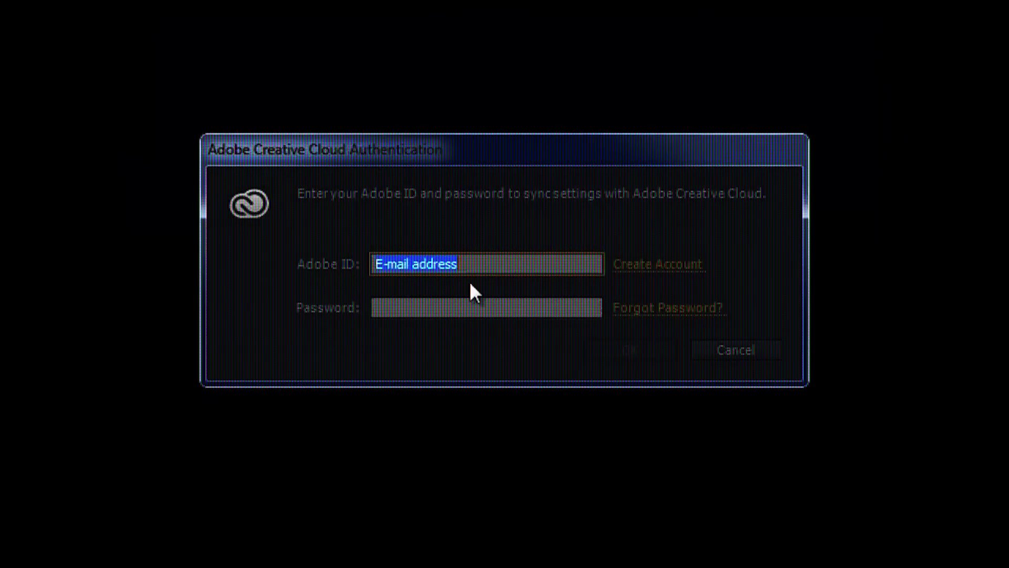
click(436, 302)
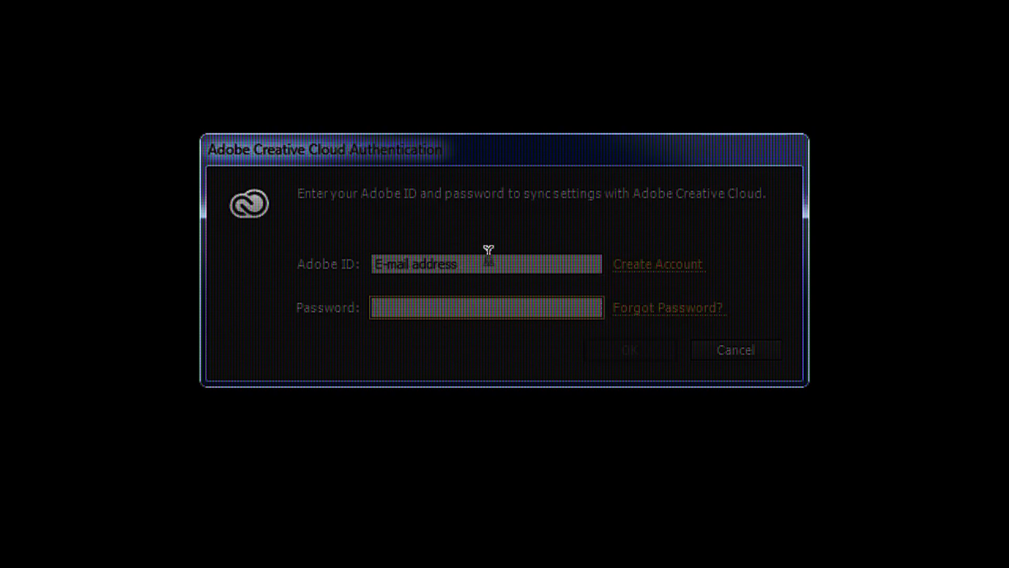
click(734, 351)
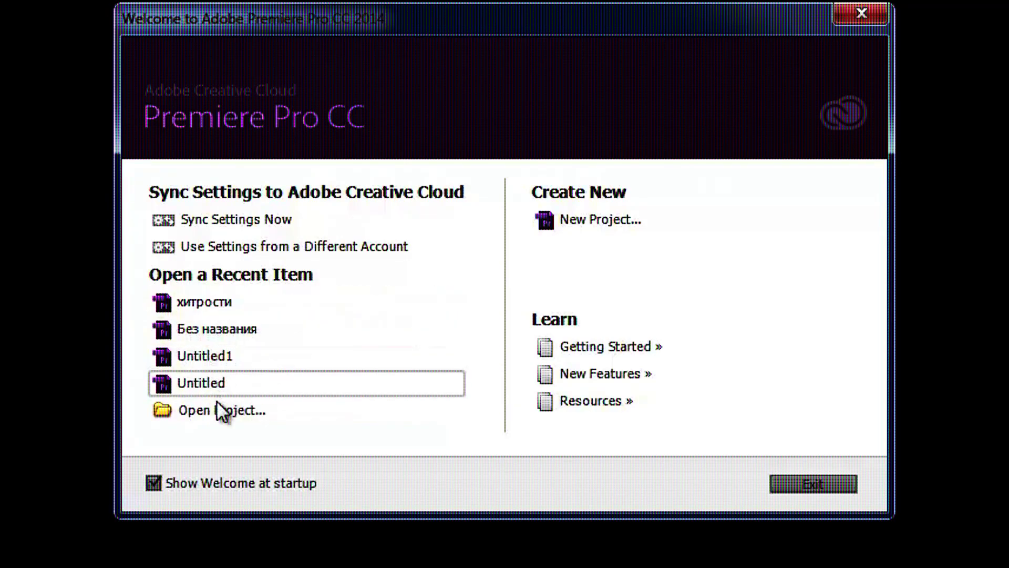
Browse to the хитрости project in уроки декабрь\хитрости съёмки, then cancel opening it.
click(220, 411)
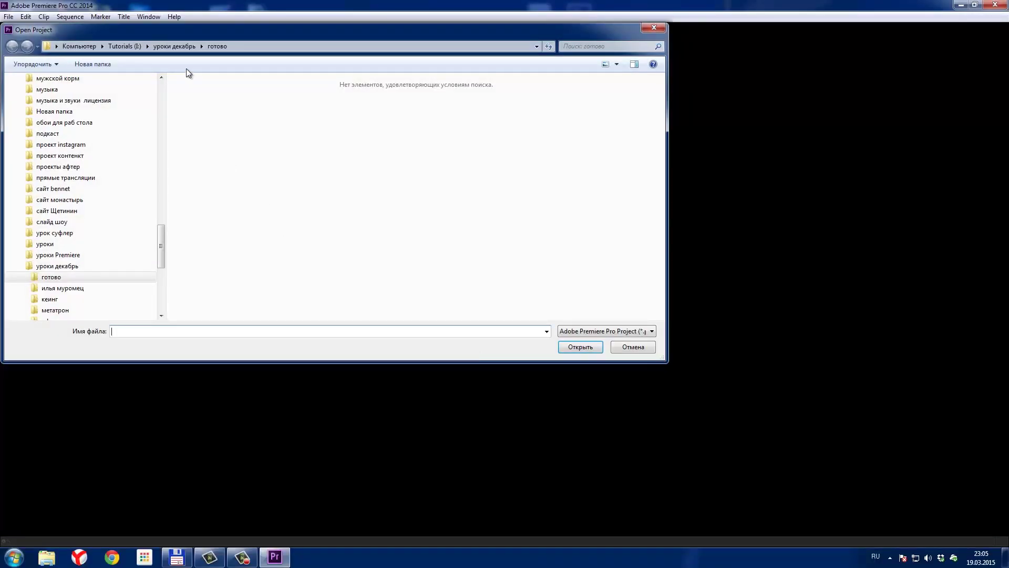
click(169, 44)
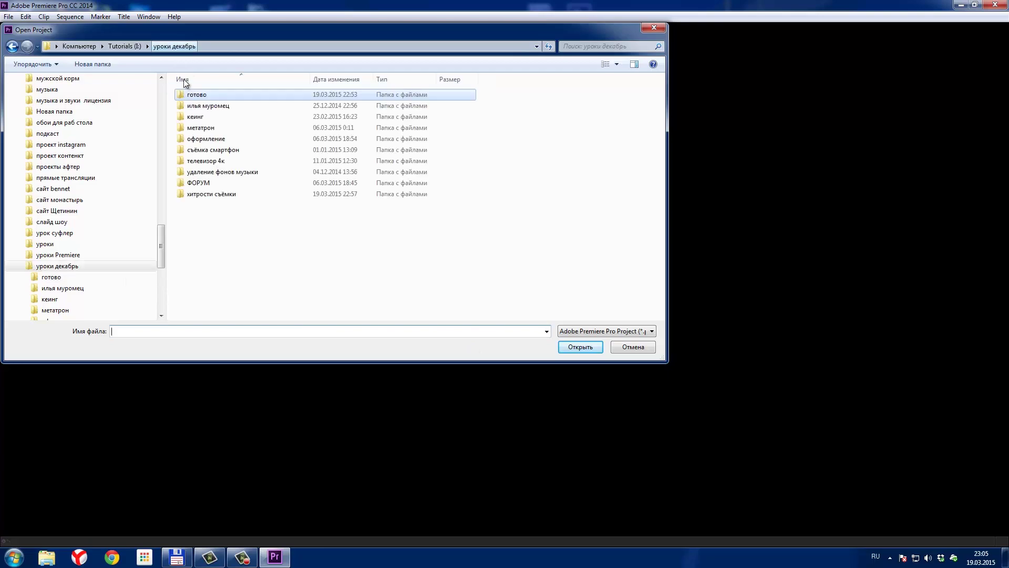
double_click(213, 194)
click(321, 114)
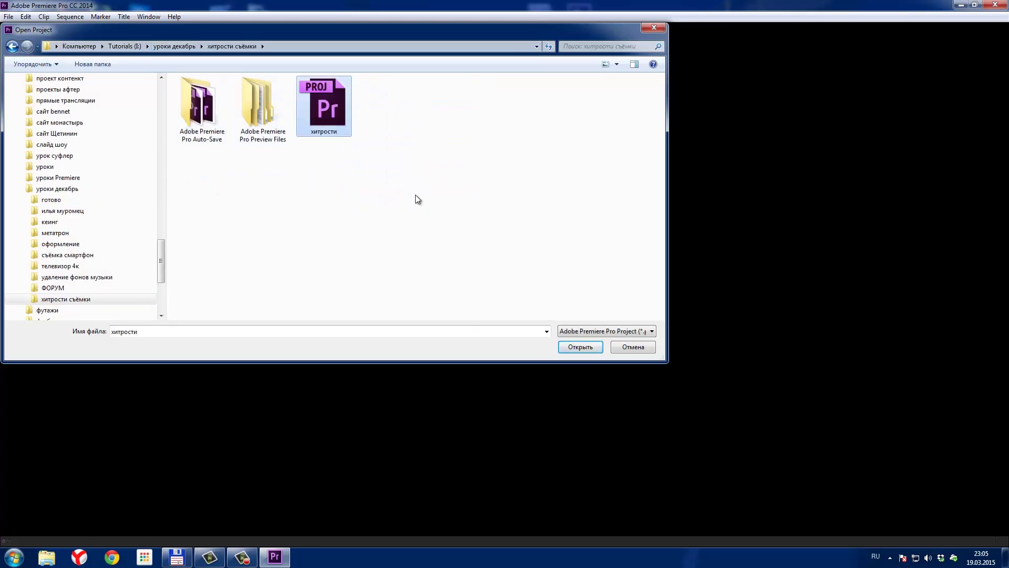
click(627, 349)
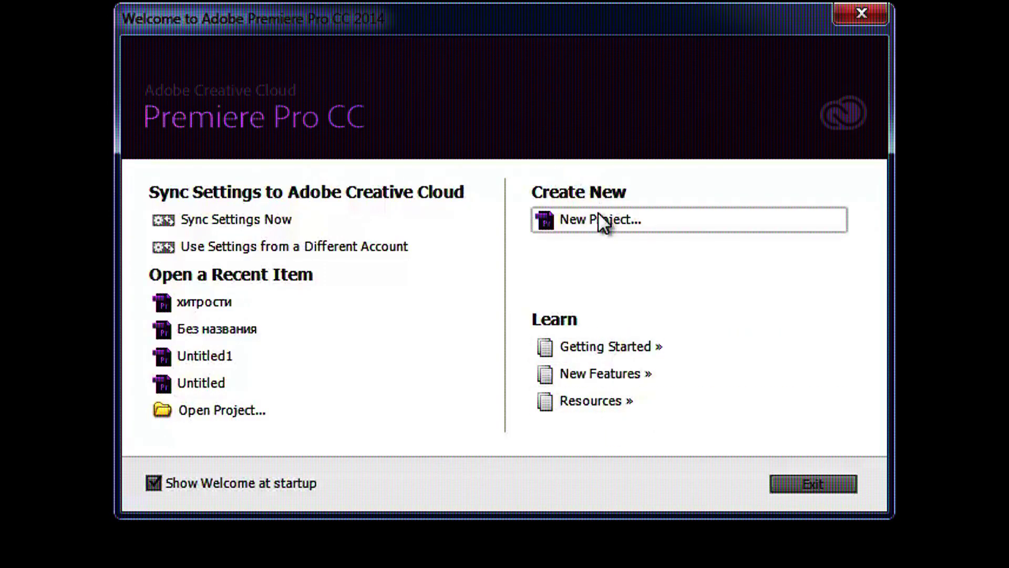
Create a new project named тестовый, saved in I:\уроки декабрь\хитрости съёмки.
click(627, 223)
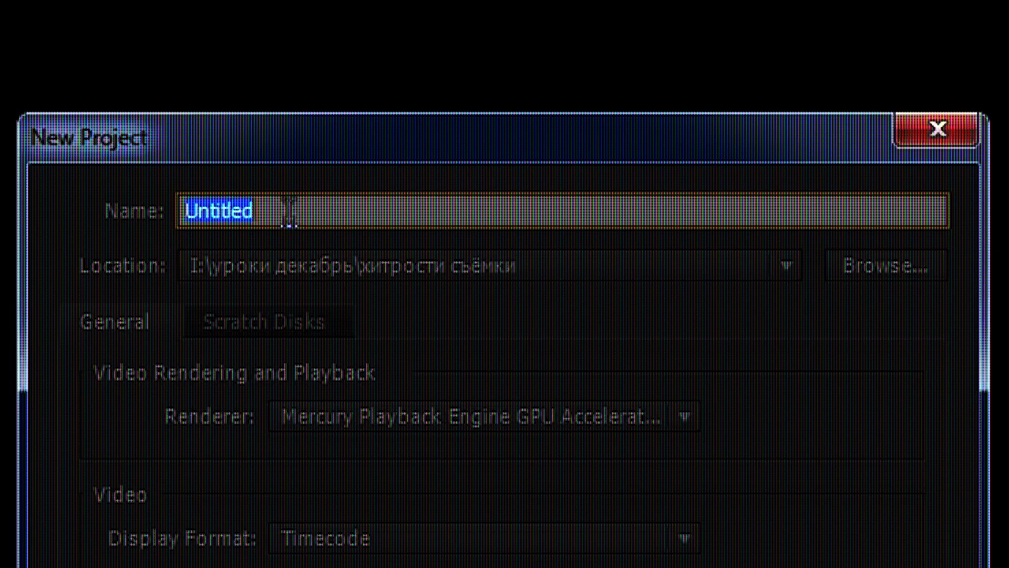
text(тестов)
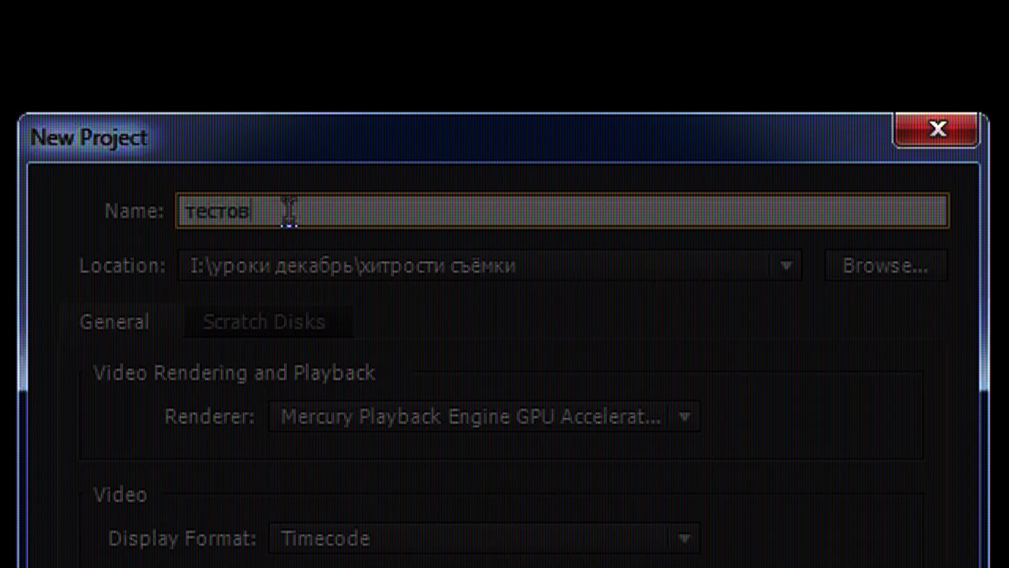
text(ый)
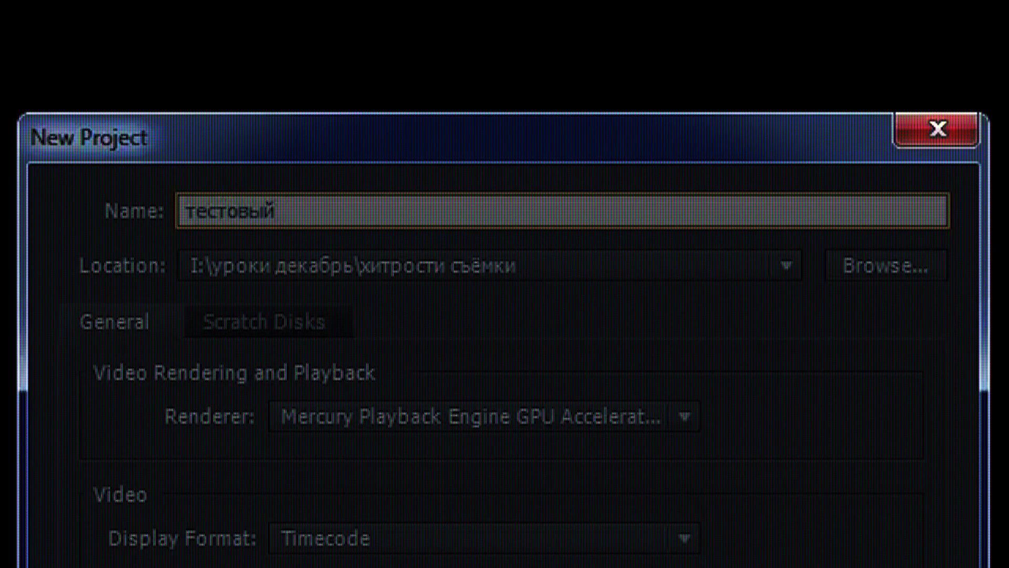
click(771, 271)
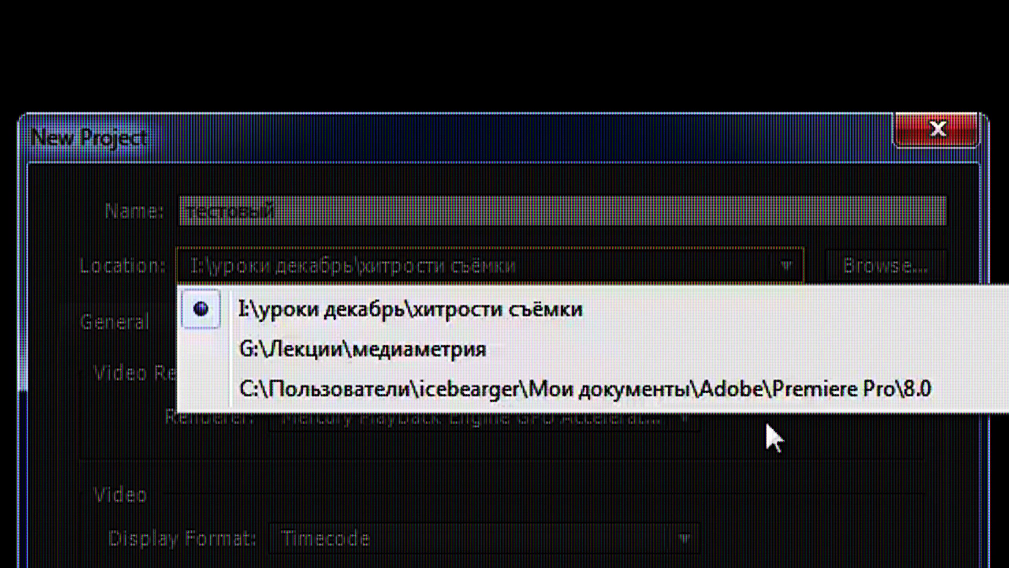
click(867, 271)
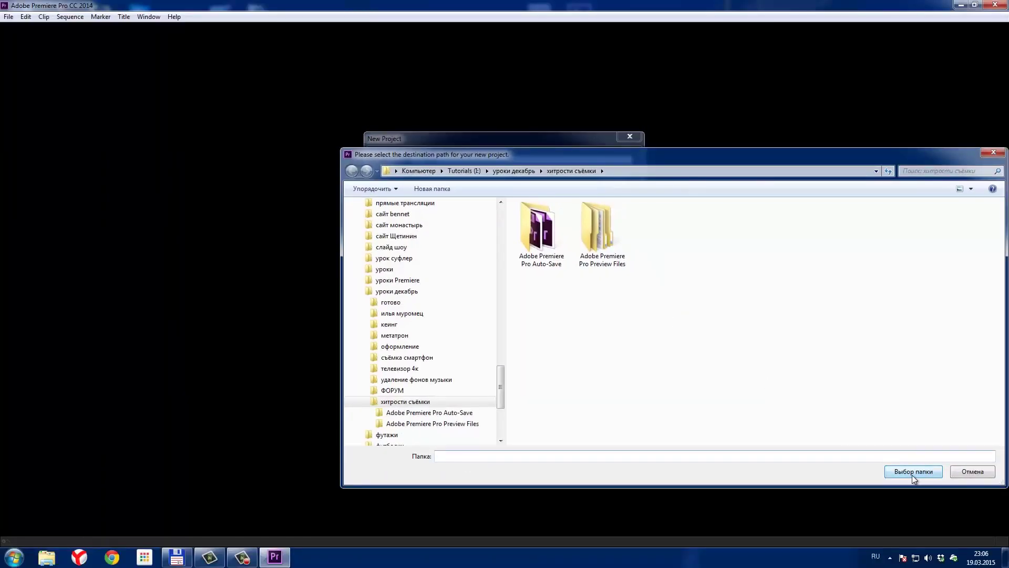
click(910, 472)
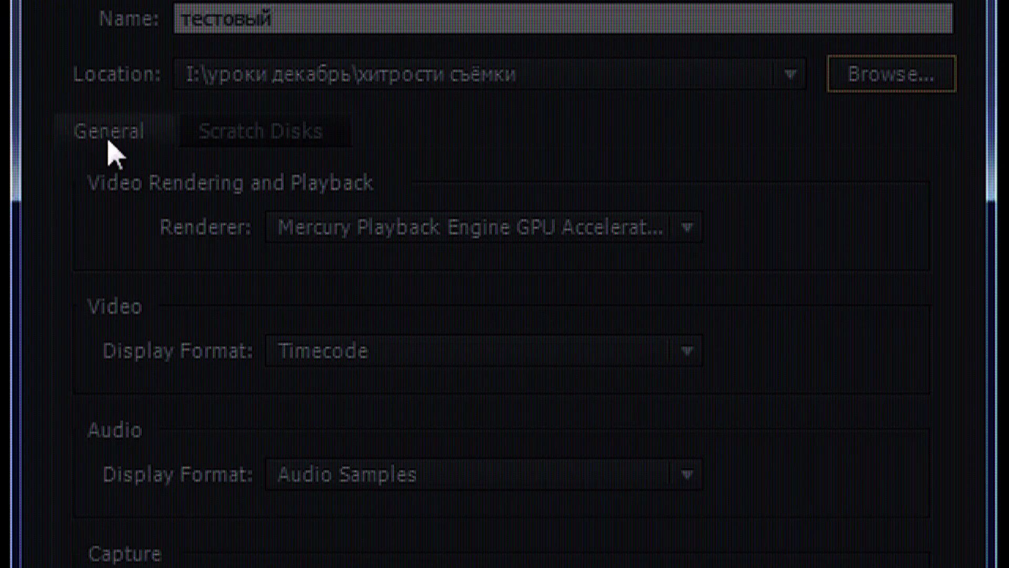
click(412, 228)
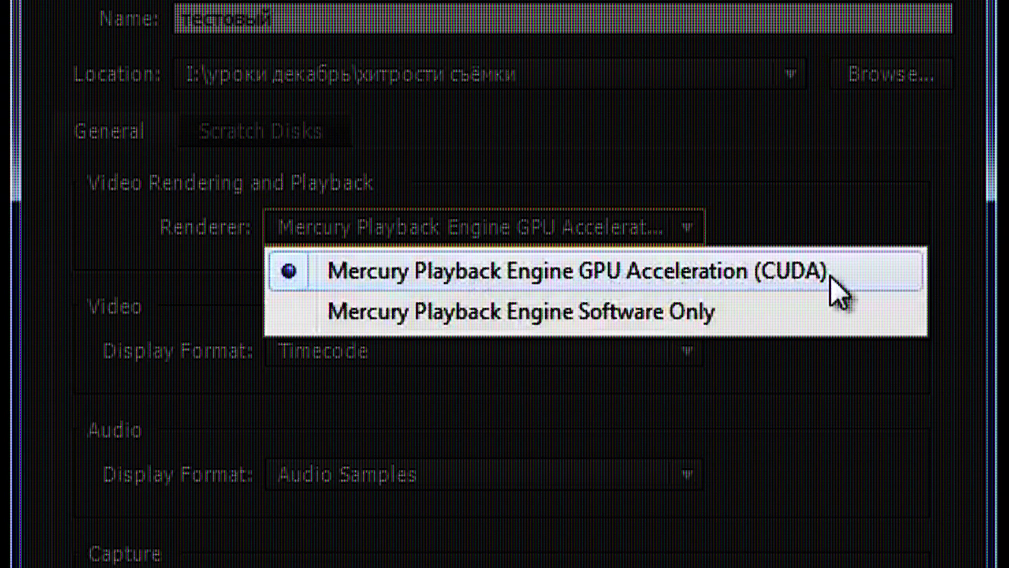
click(782, 315)
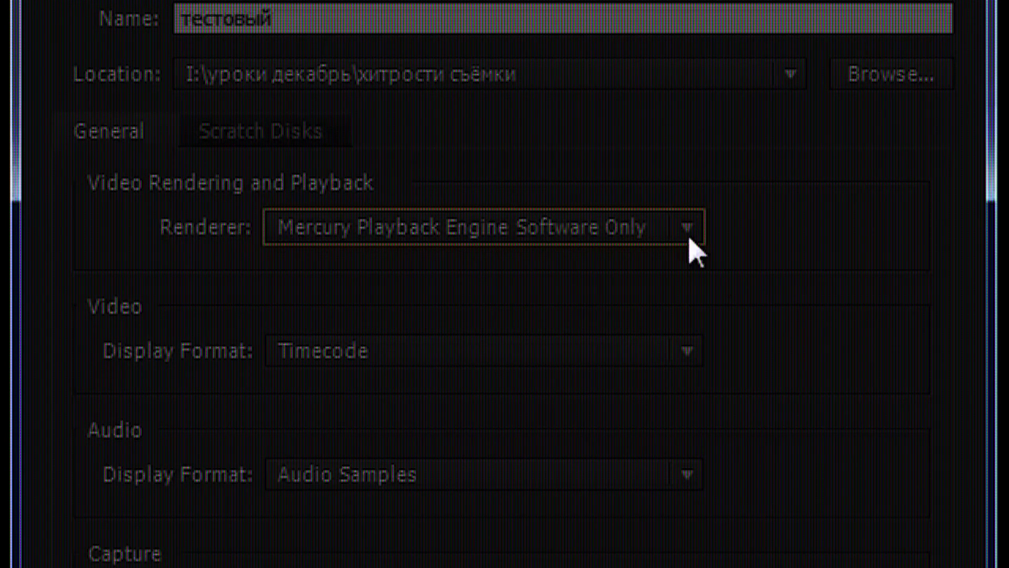
click(681, 234)
click(652, 272)
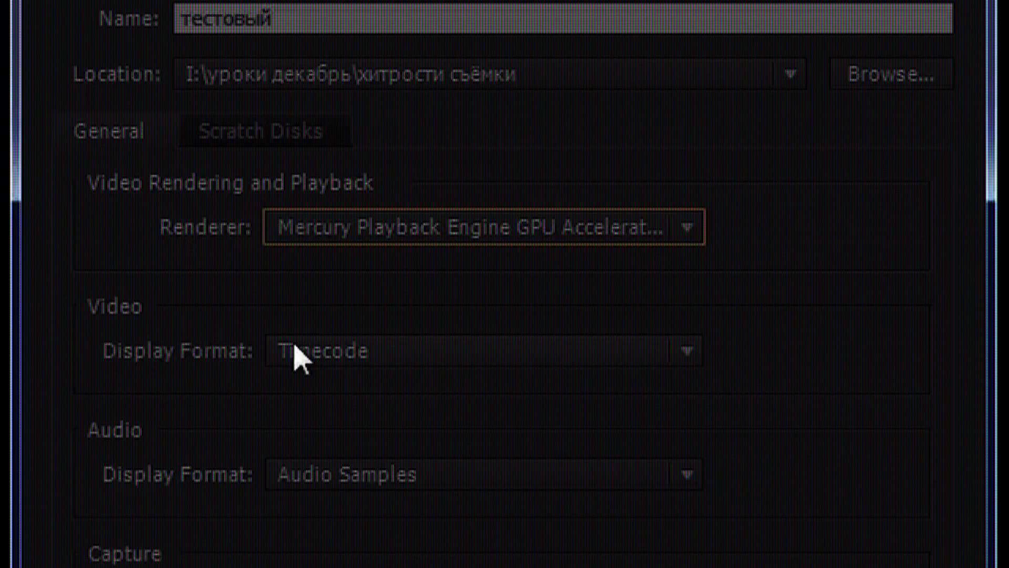
click(320, 341)
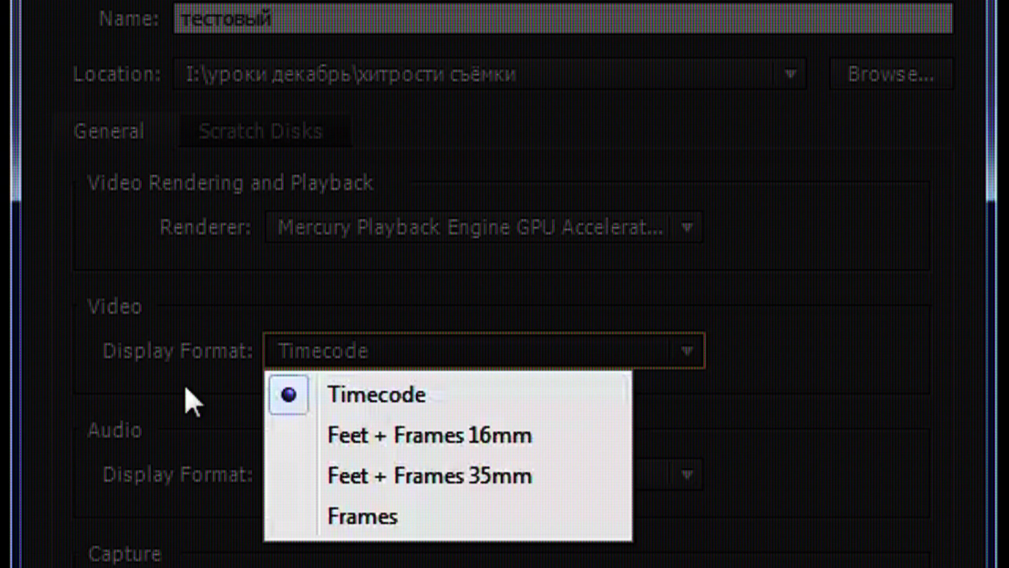
click(366, 394)
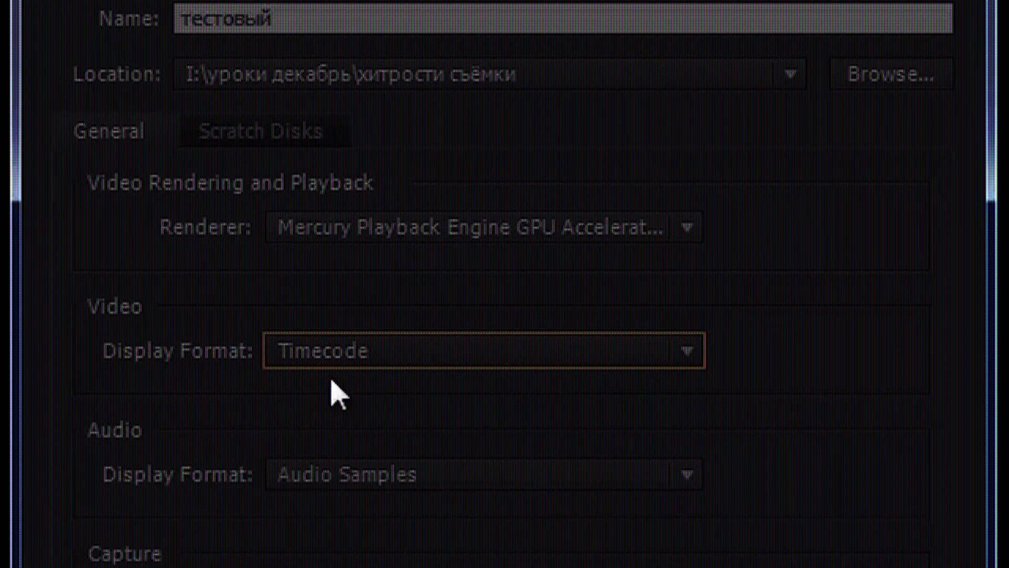
click(389, 476)
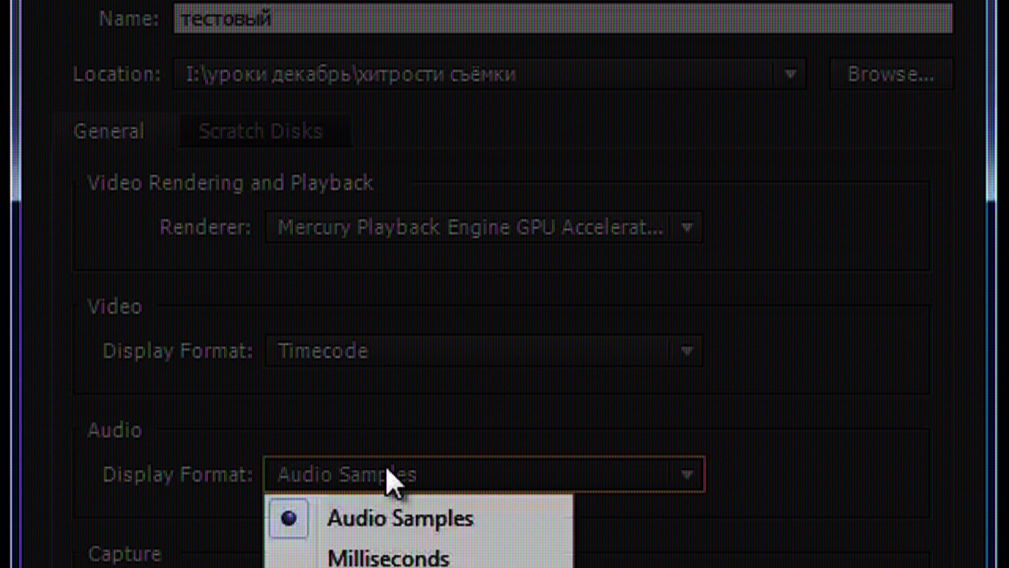
click(411, 526)
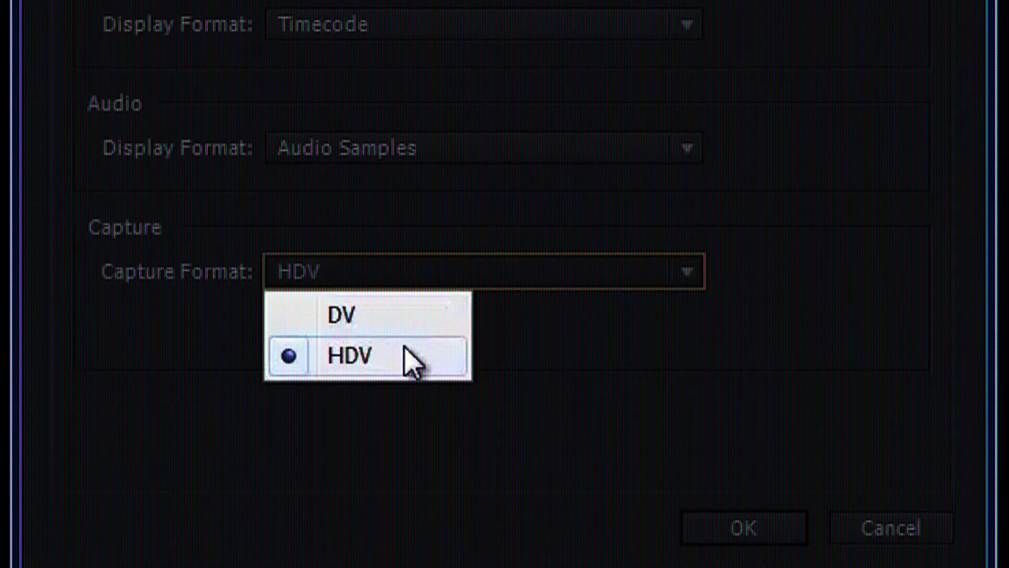
click(398, 393)
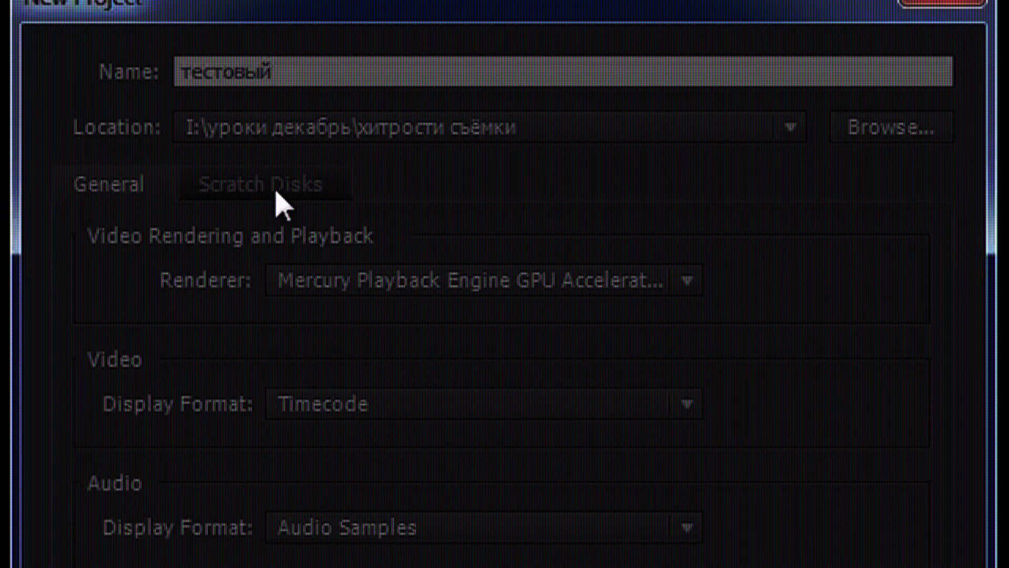
Set Captured Video, Captured Audio and Video Previews scratch disks to Same as Project, and confirm.
click(277, 192)
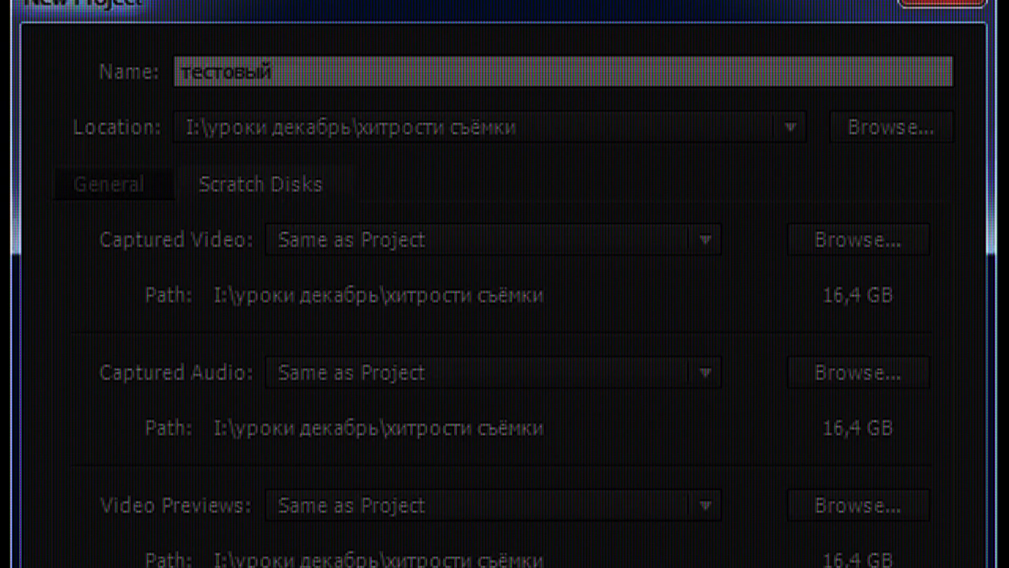
click(462, 255)
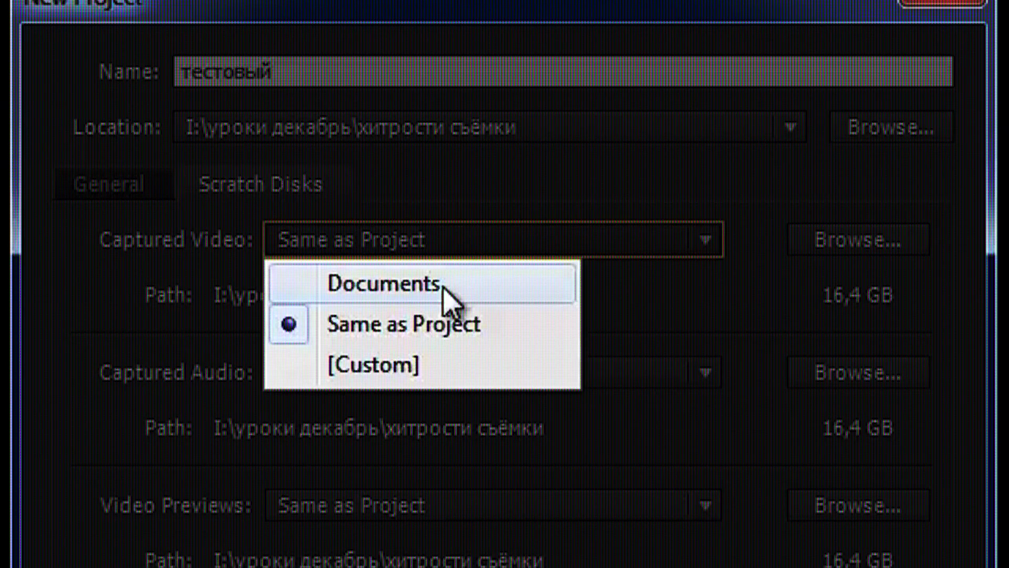
click(440, 330)
click(442, 380)
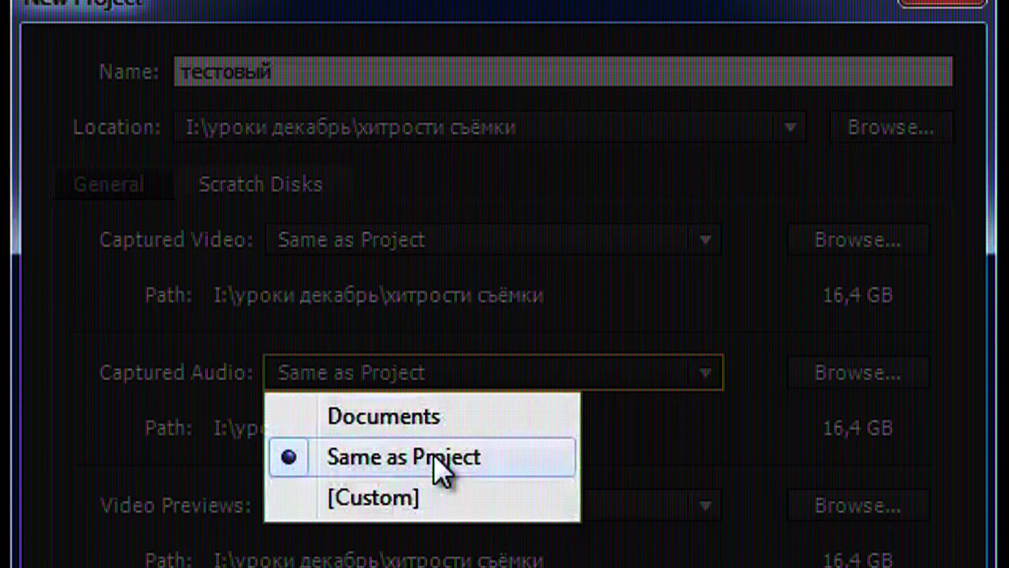
click(440, 463)
click(437, 512)
click(439, 565)
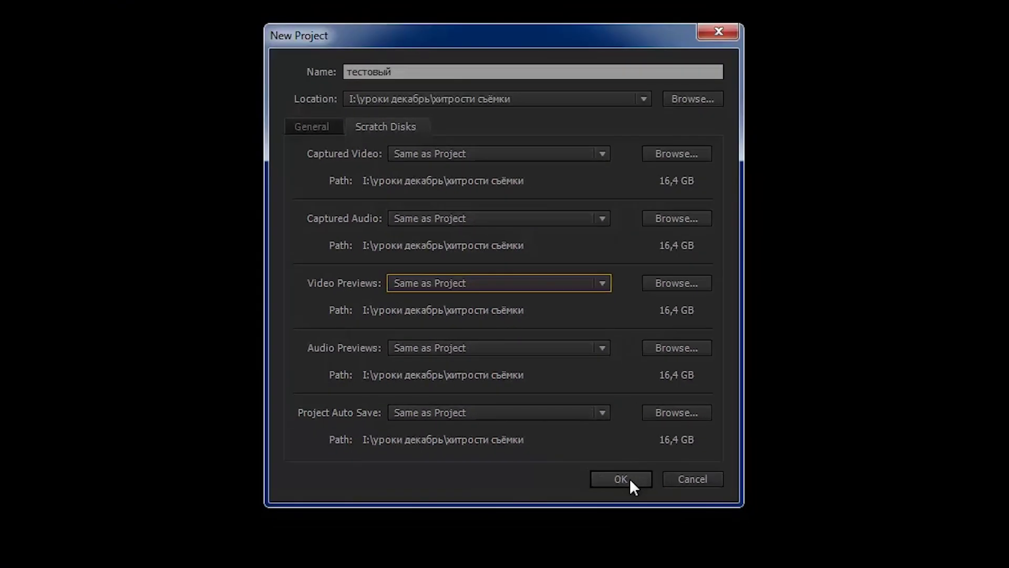
click(629, 478)
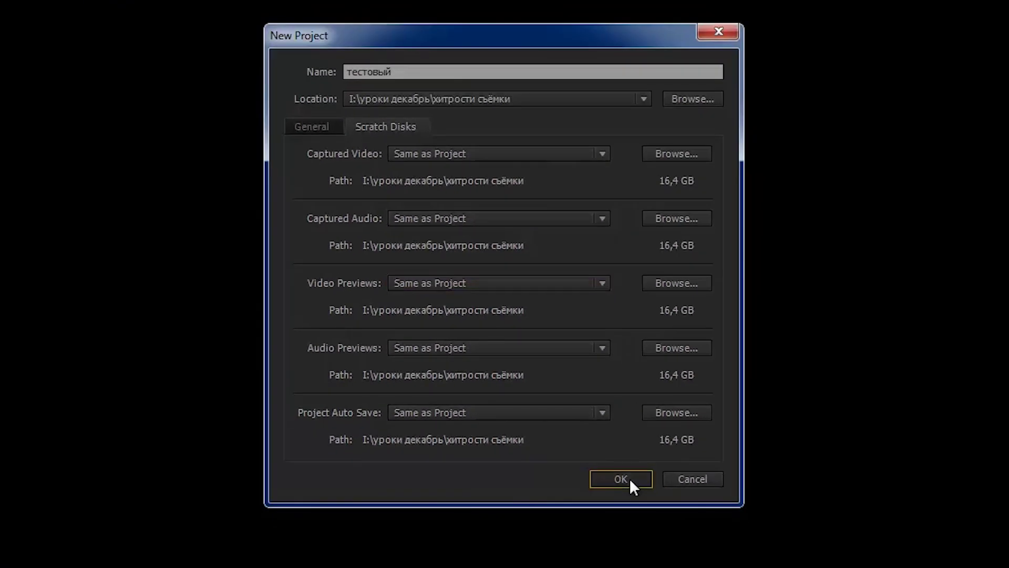